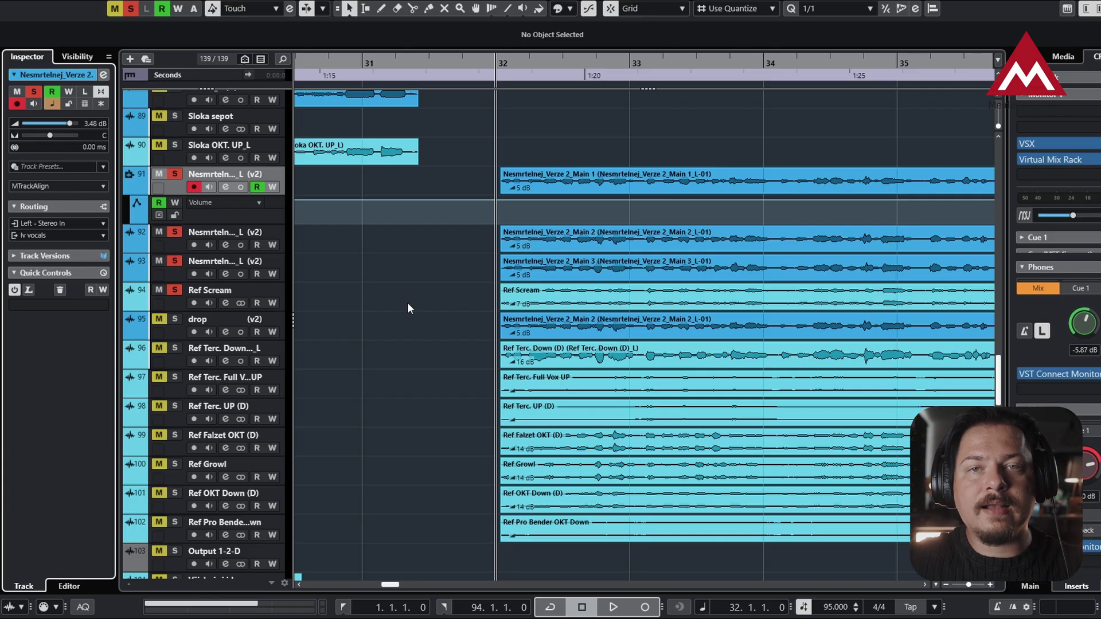
- Assign the MTrackAlign extension to the second and third Nesmrtelnej vocal tracks and unsolo the Ref Scream track
click(228, 234)
click(58, 186)
click(57, 215)
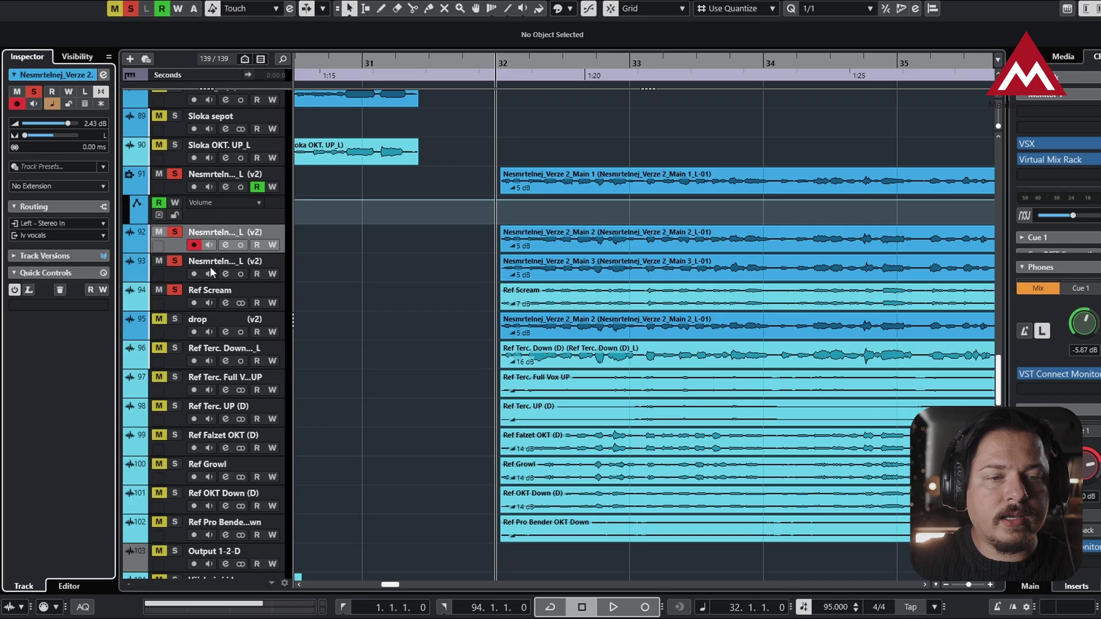
click(214, 260)
click(172, 291)
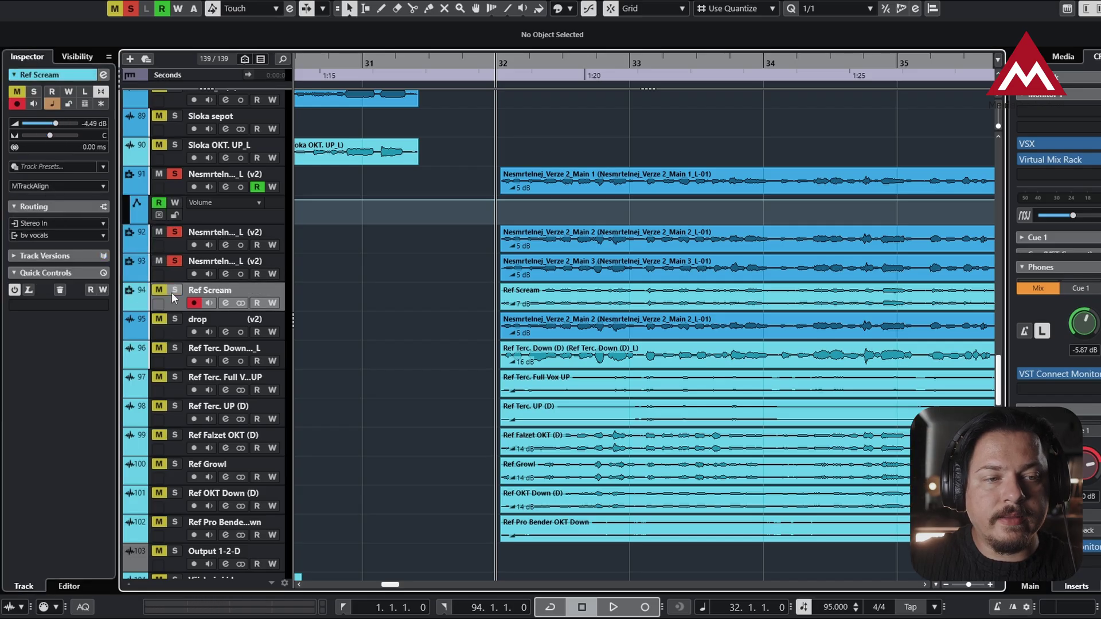
- Select the first main vocal track and play the three soloed vocals from bar 32
click(255, 204)
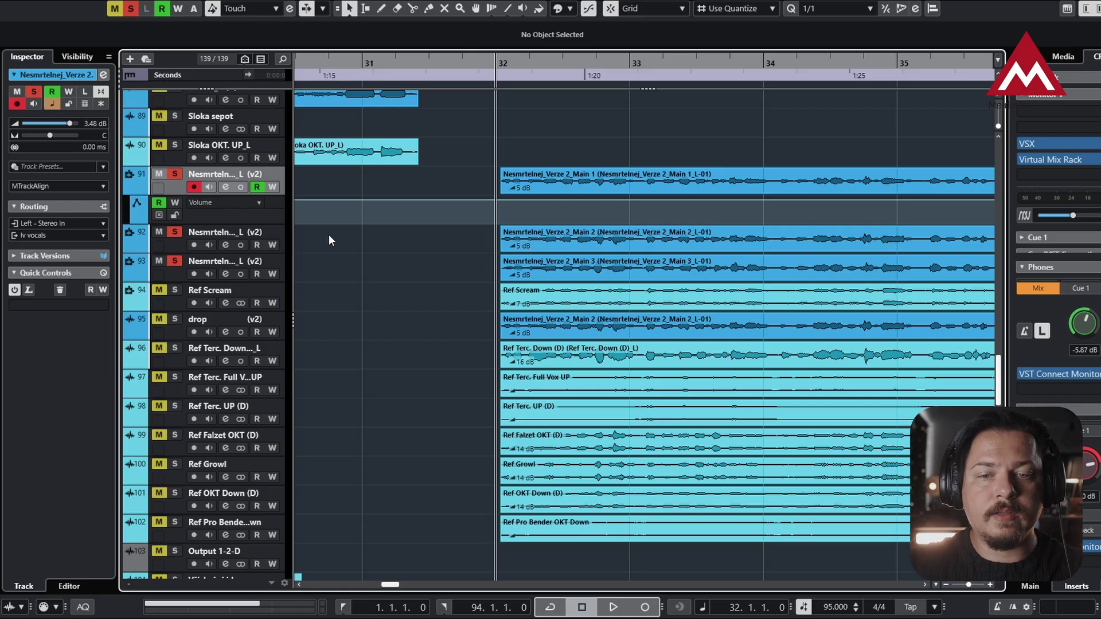
key(space)
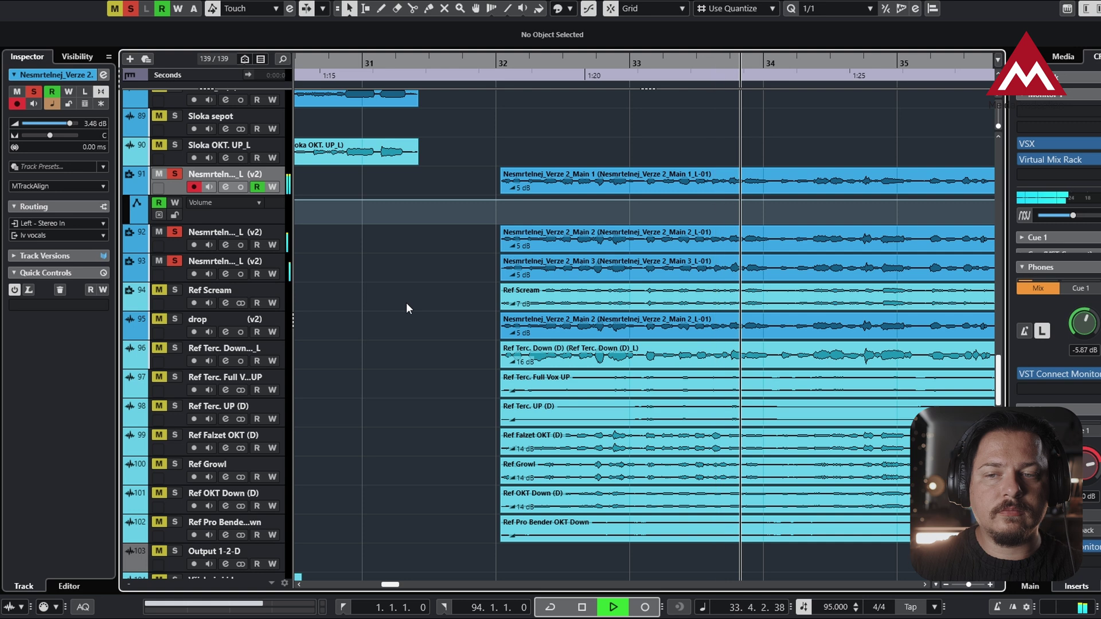
key(space)
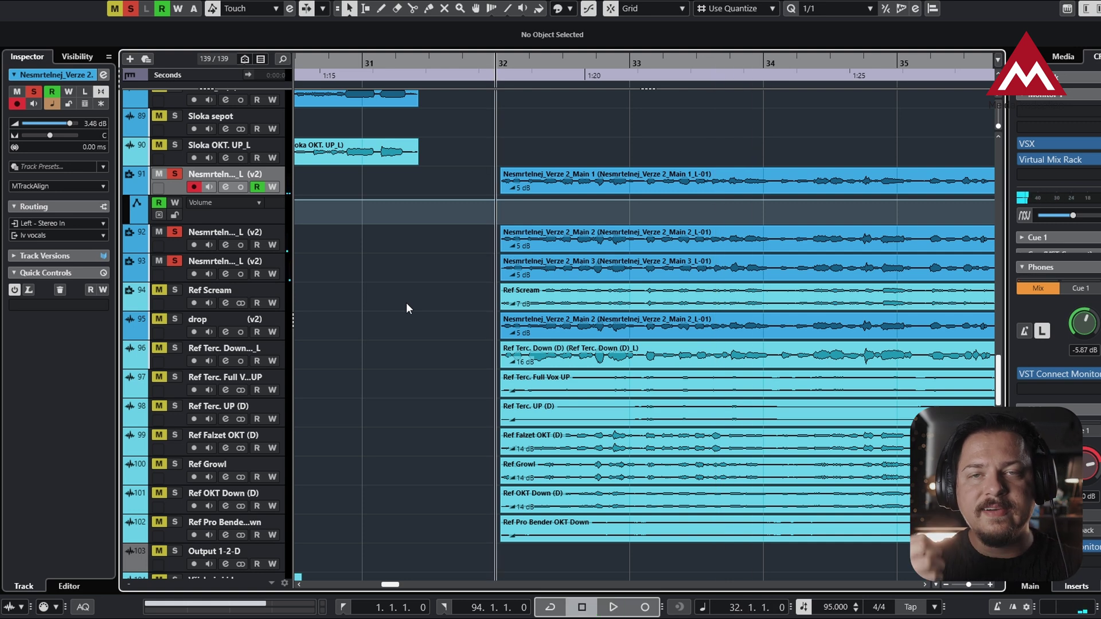
- Select the Main 1, Main 2 and Main 3 vocal events together and open them in the MTrackAlign editor
drag(460, 180, 526, 273)
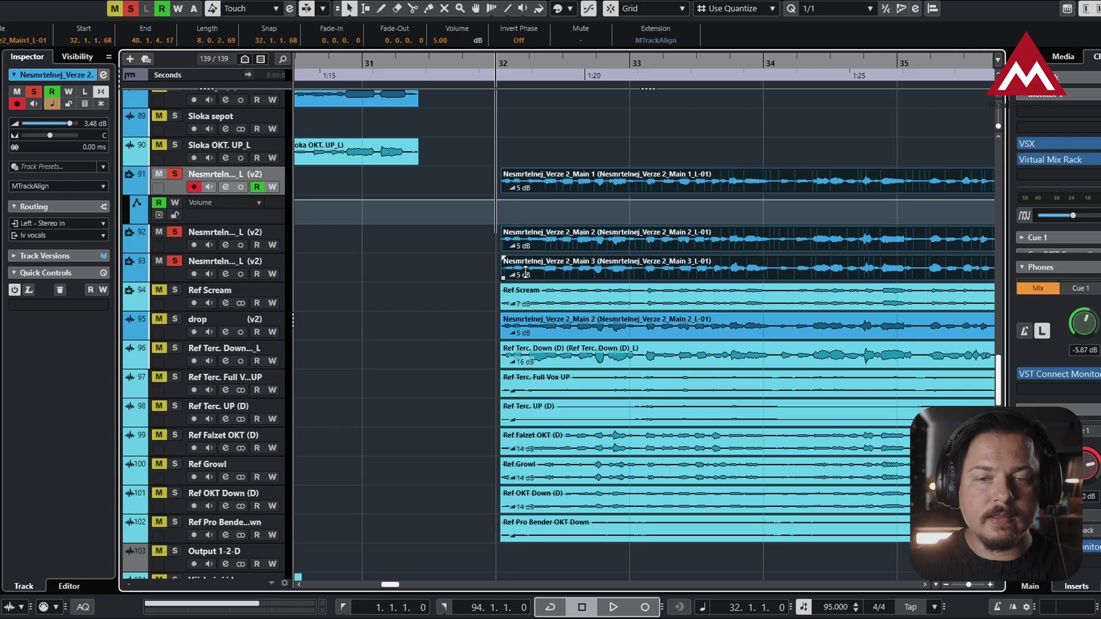
click(455, 269)
drag(478, 175, 557, 267)
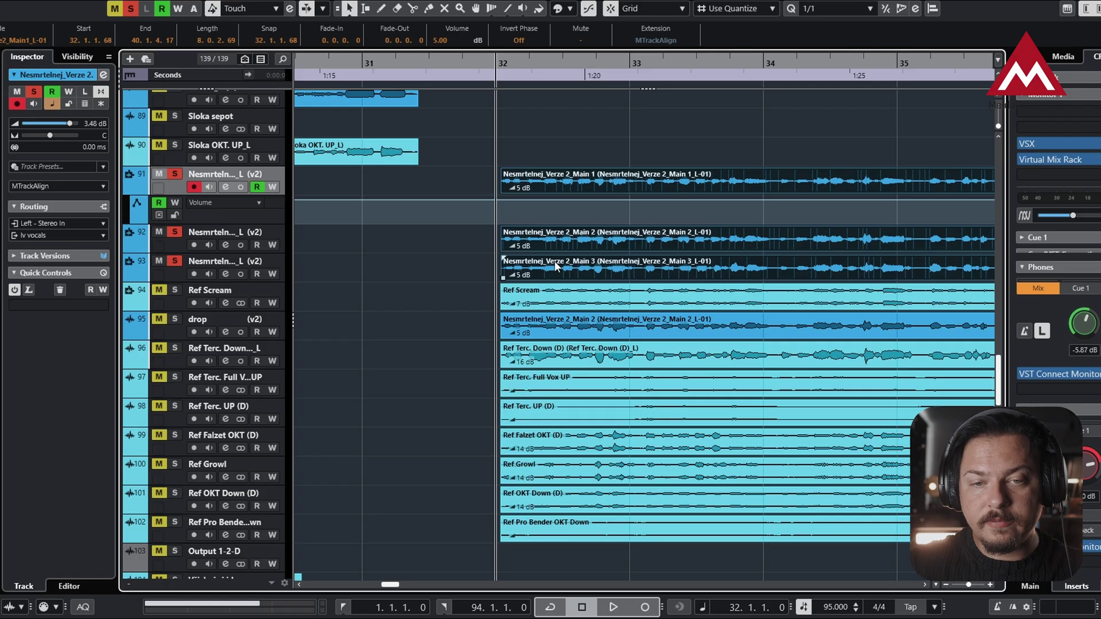
double_click(555, 266)
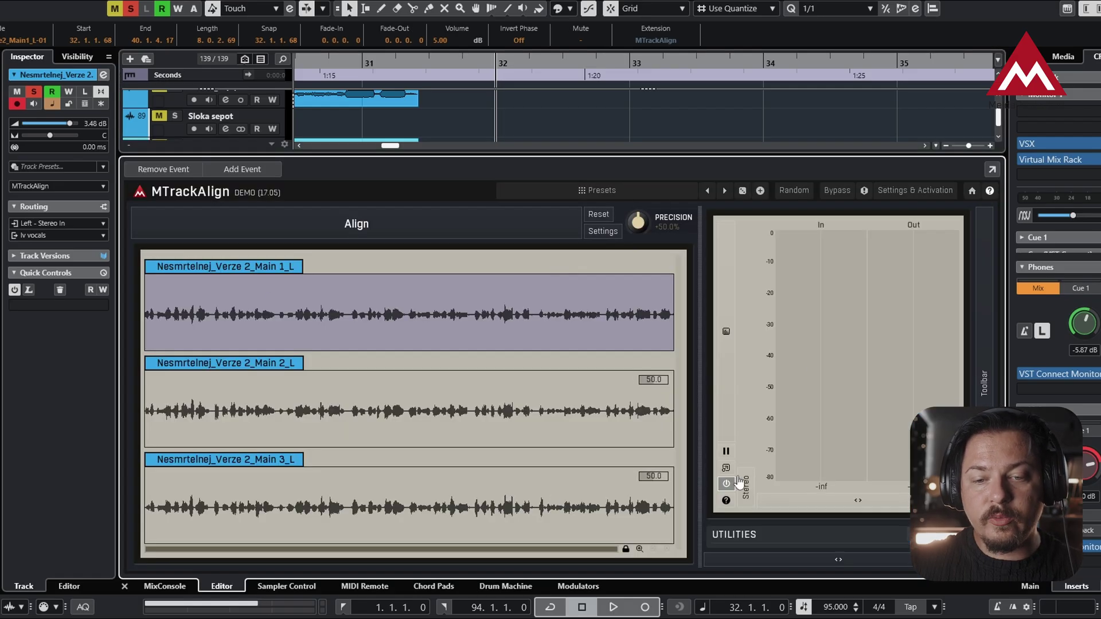
- Try the other vocals as the alignment guide and return the guide to Nesmrtelnej_Verze 2_Main 1_L
click(450, 416)
click(431, 496)
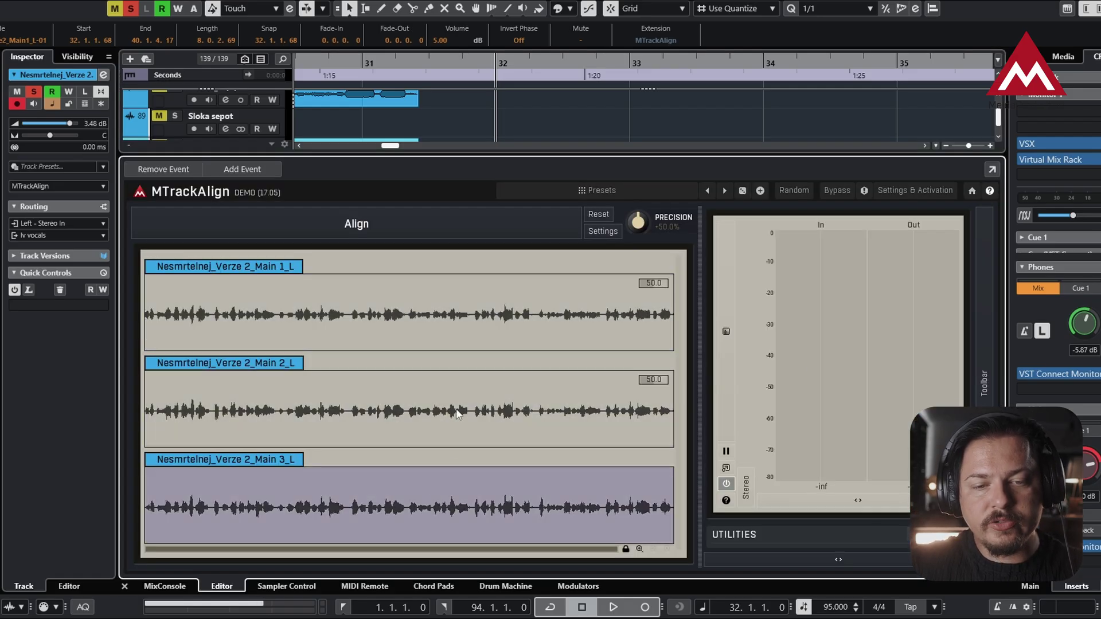
click(457, 410)
click(456, 333)
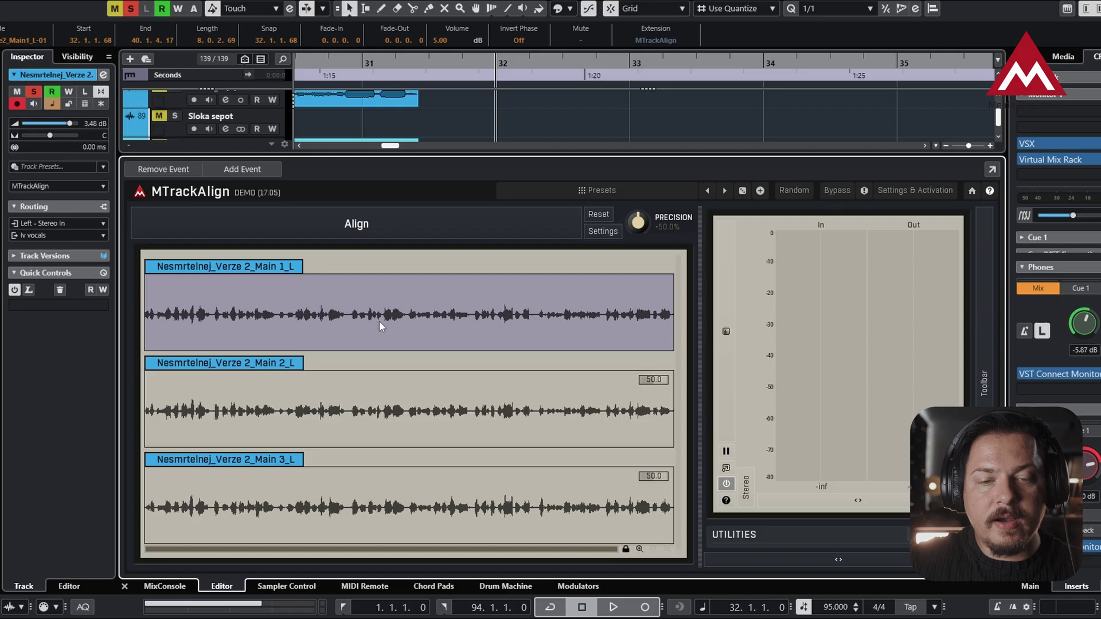
- Align the Main 2 and Main 3 vocals to the Main 1 guide and play back the aligned takes
click(386, 232)
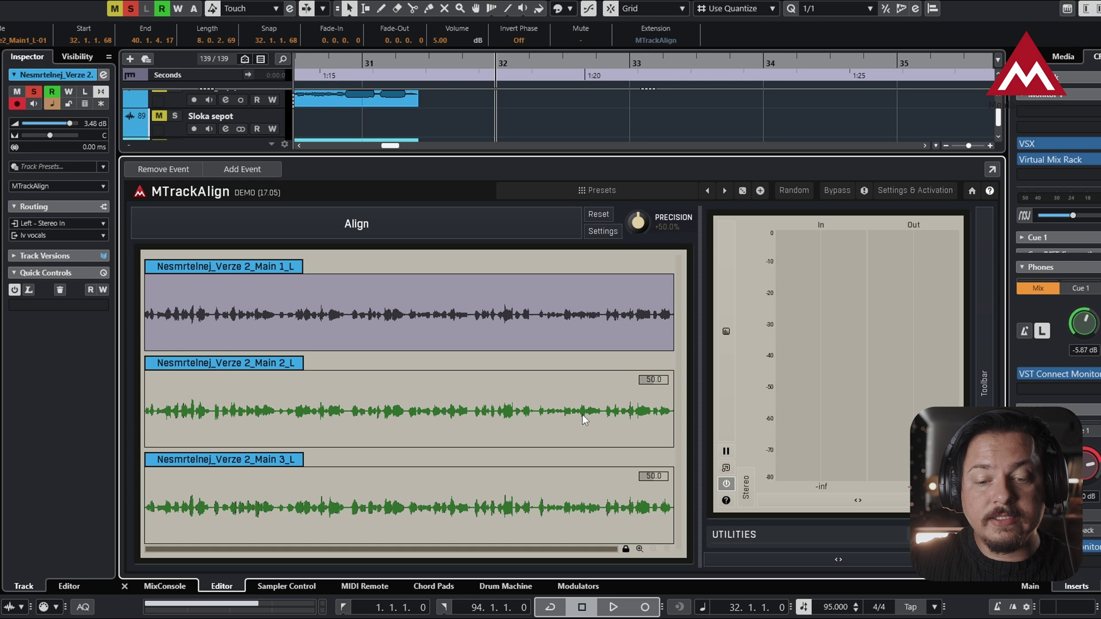
click(613, 608)
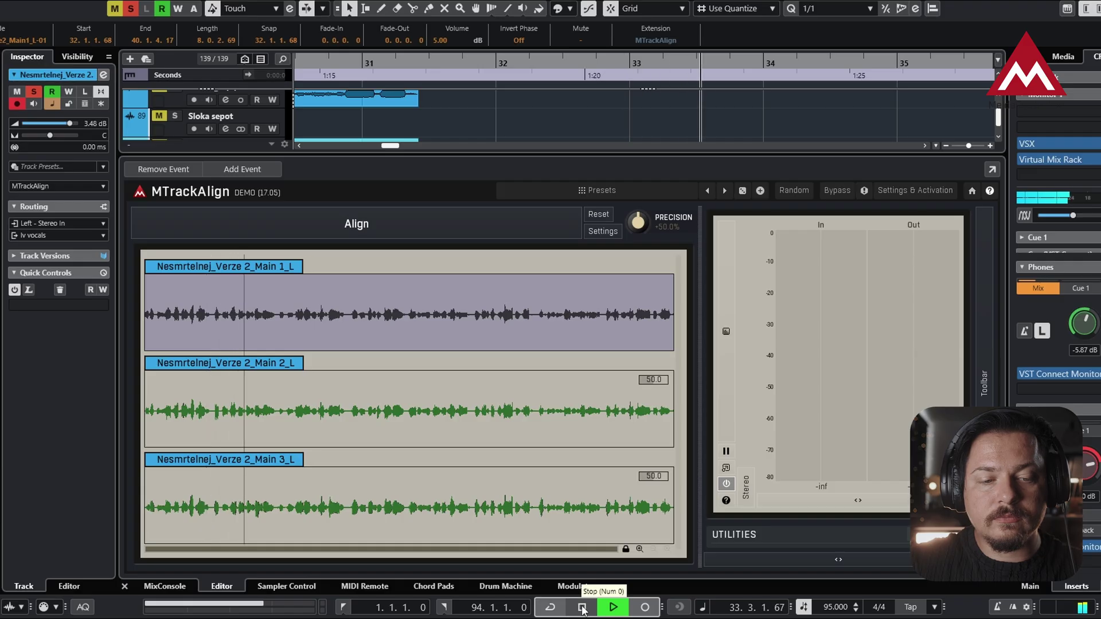
click(582, 608)
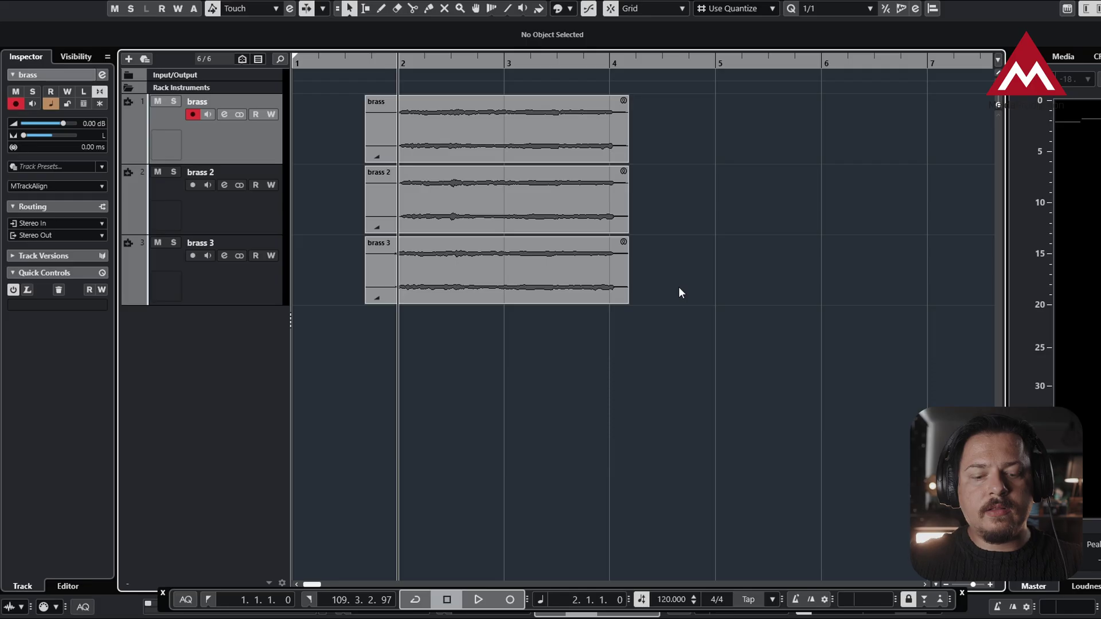
- Play the three brass tracks from just before bar 2 to hear their original timing
click(389, 118)
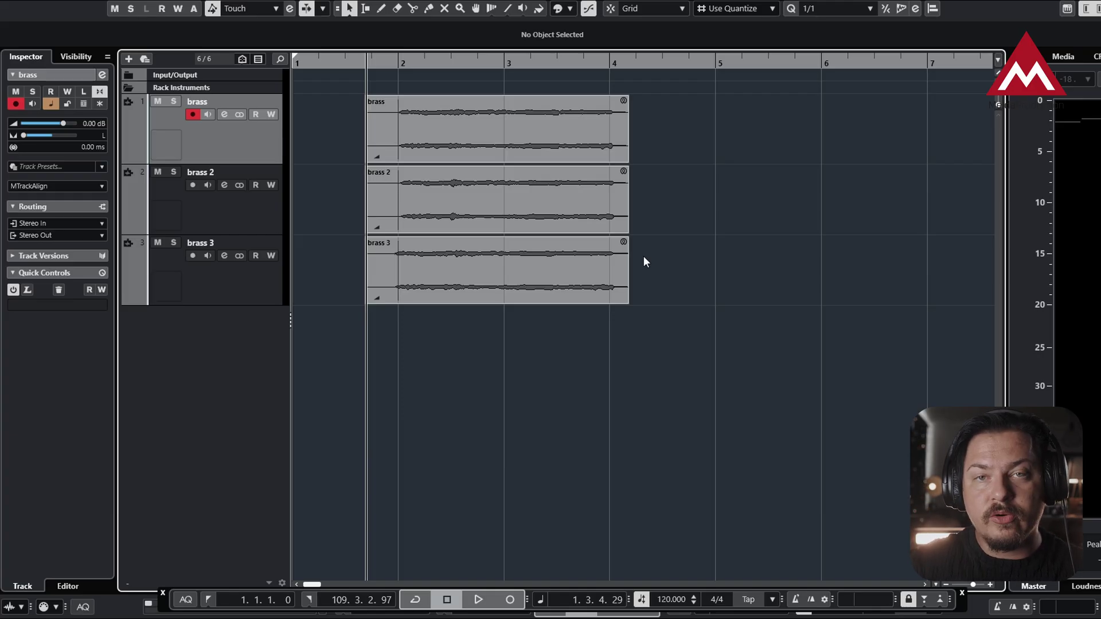
key(space)
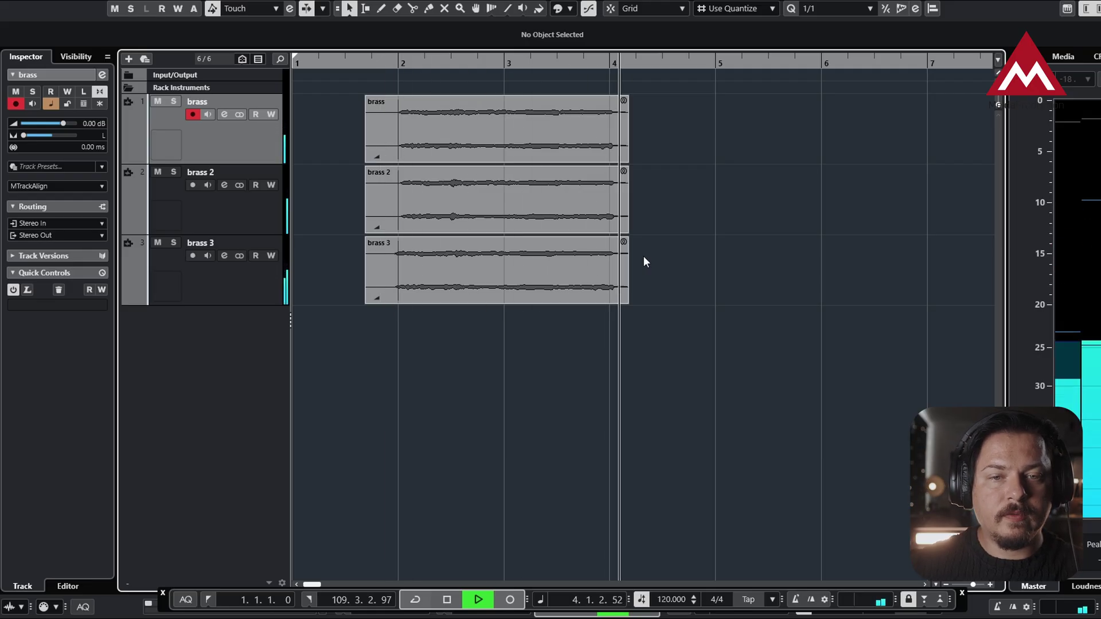
key(space)
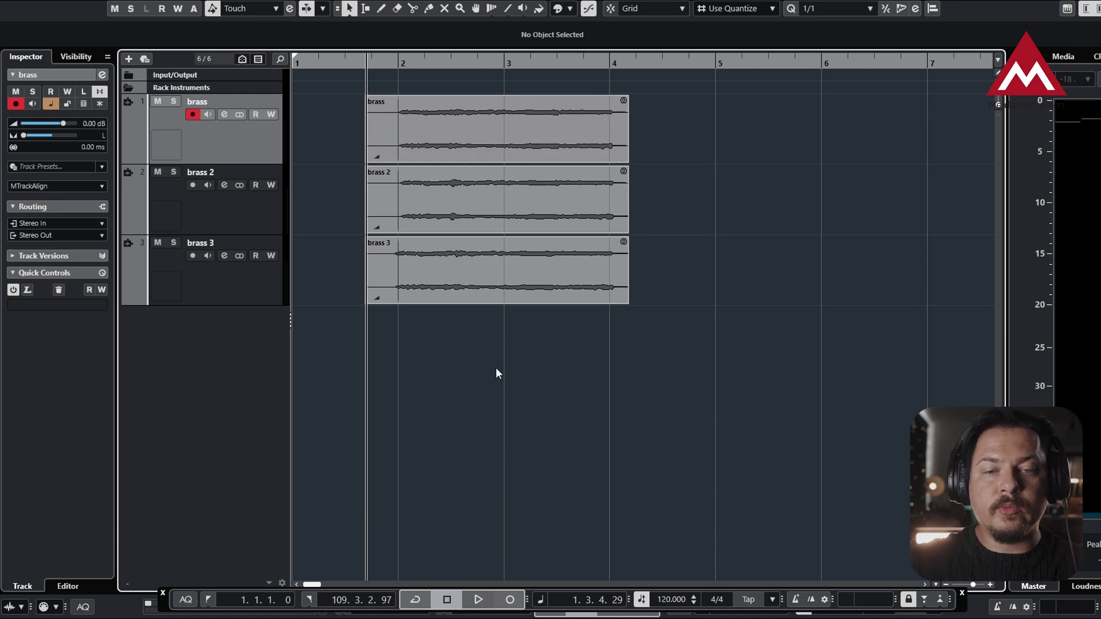
- Open the three brass events together in the MTrackAlign editor with brass as the guide
drag(317, 124, 509, 315)
key(ctrl+e)
click(405, 375)
click(373, 328)
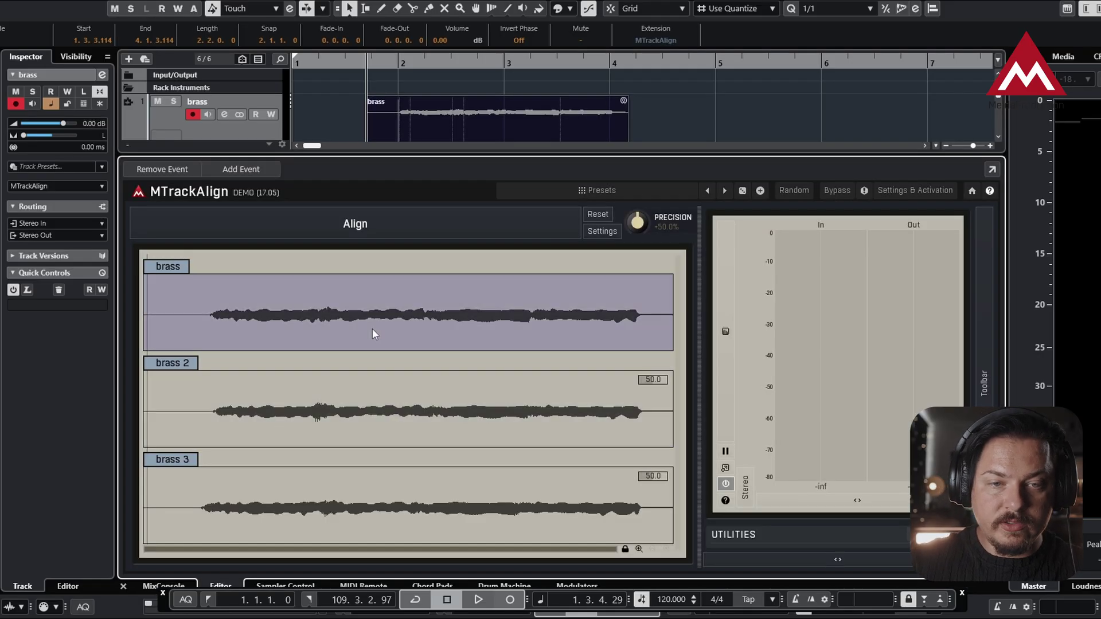
- Align brass 2 and brass 3 to the brass guide and play back the aligned section
click(369, 227)
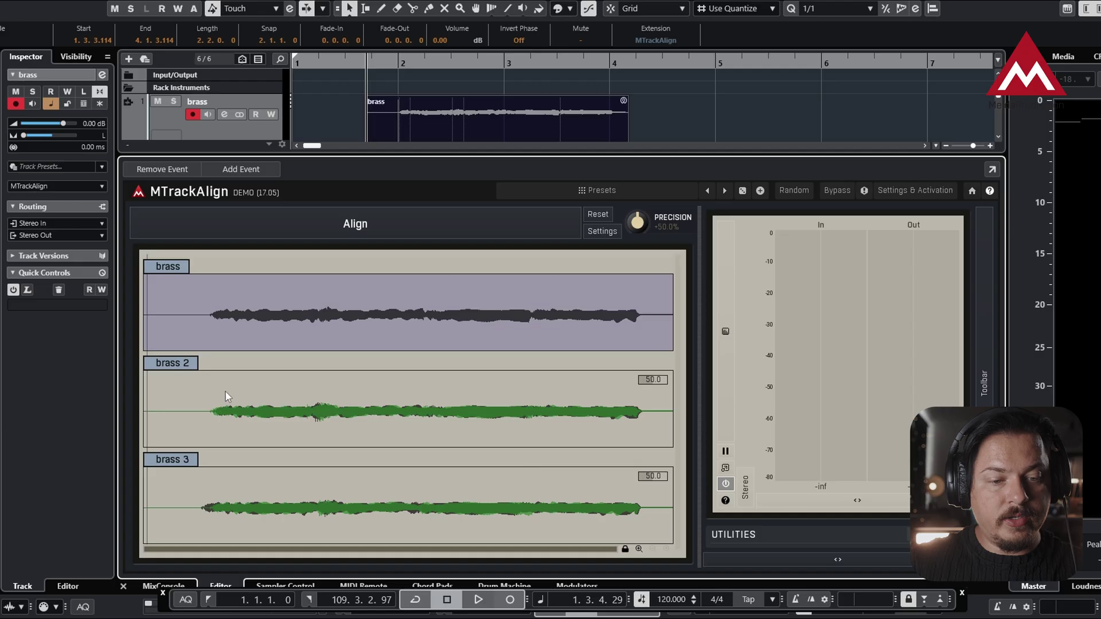
click(478, 599)
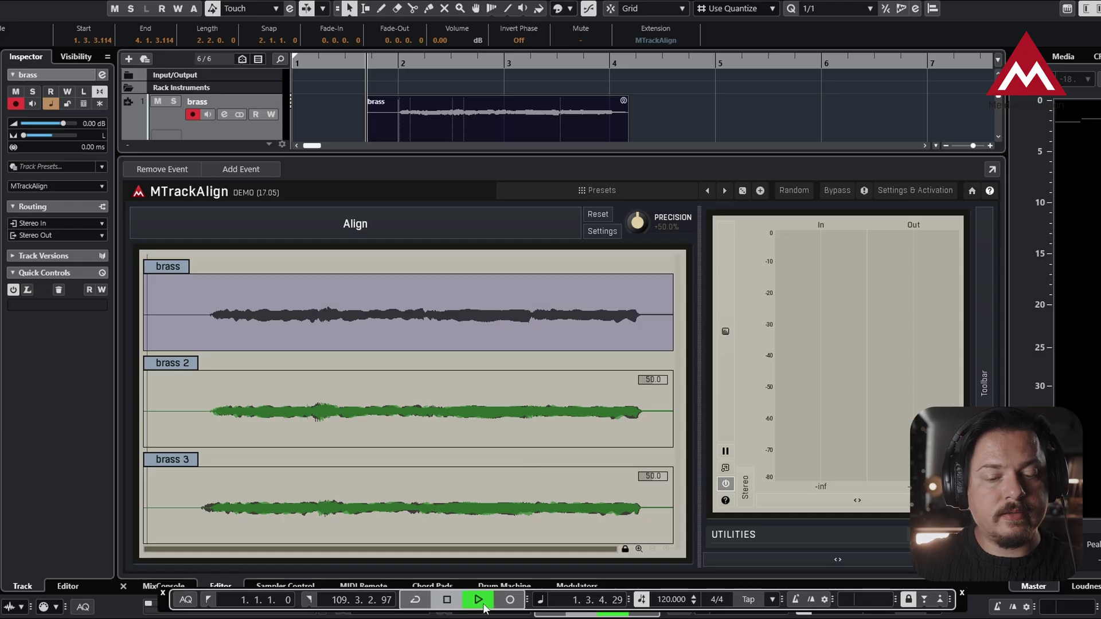
click(447, 600)
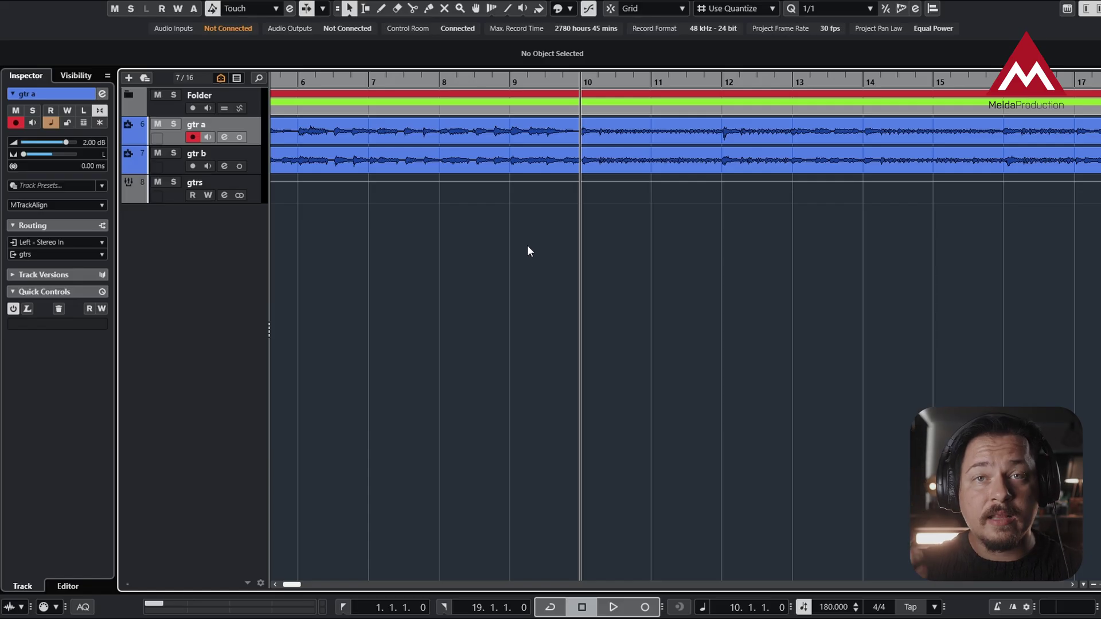
- Play the two guitar tracks from bar 10 and open the gtr a and gtr b events in the MTrackAlign editor
key(space)
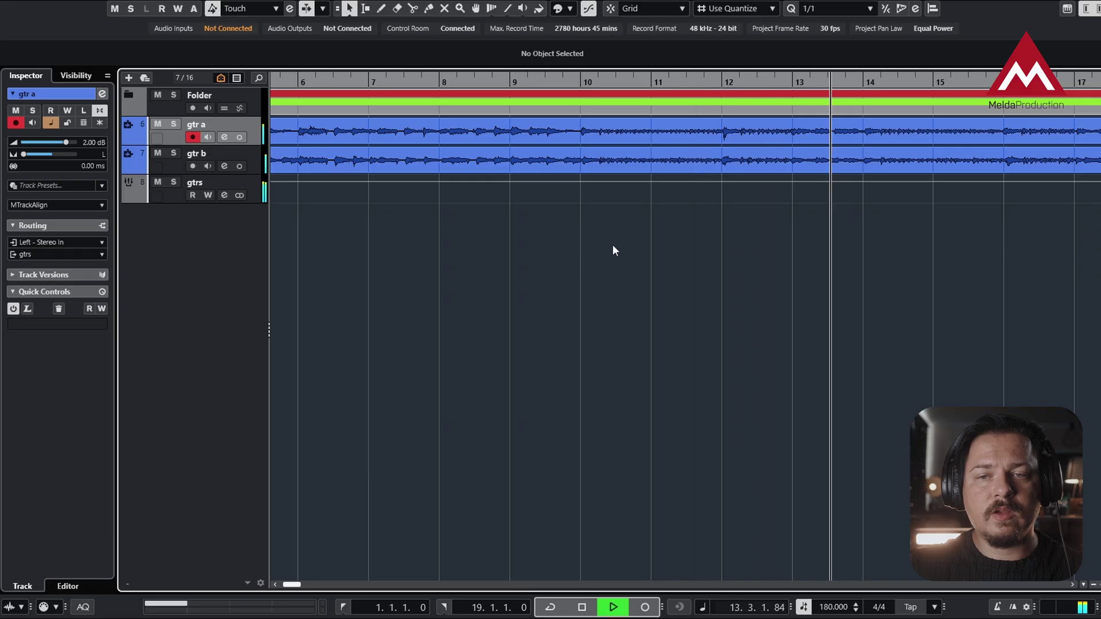
key(space)
drag(559, 215, 594, 132)
key(ctrl+e)
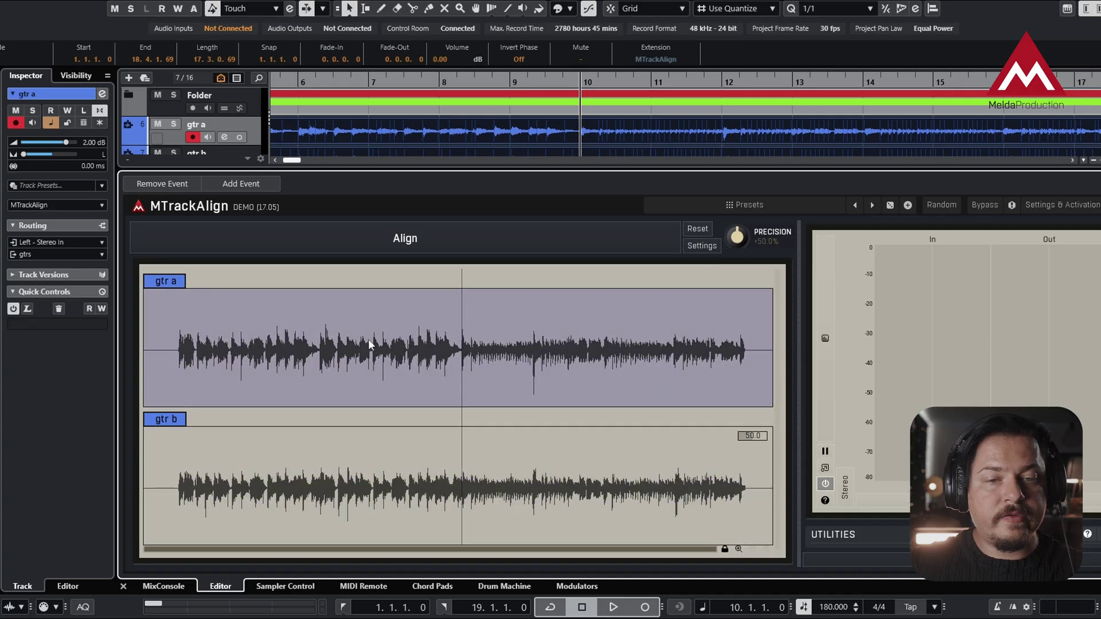
- Align gtr b to the gtr a guide and play back the aligned guitars from bar 10
click(407, 246)
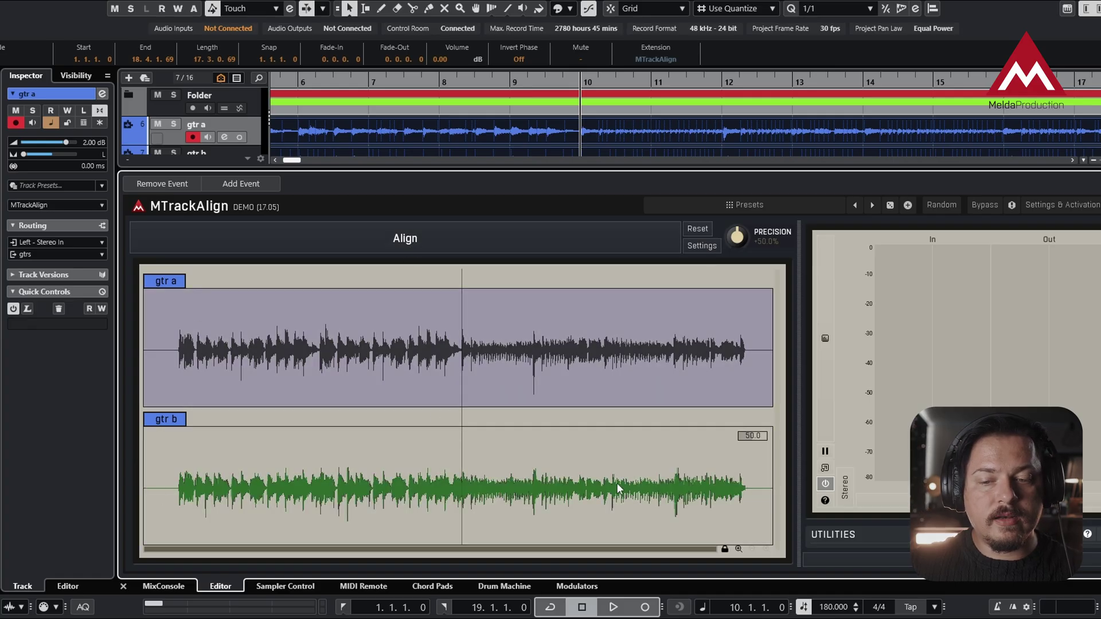
click(604, 611)
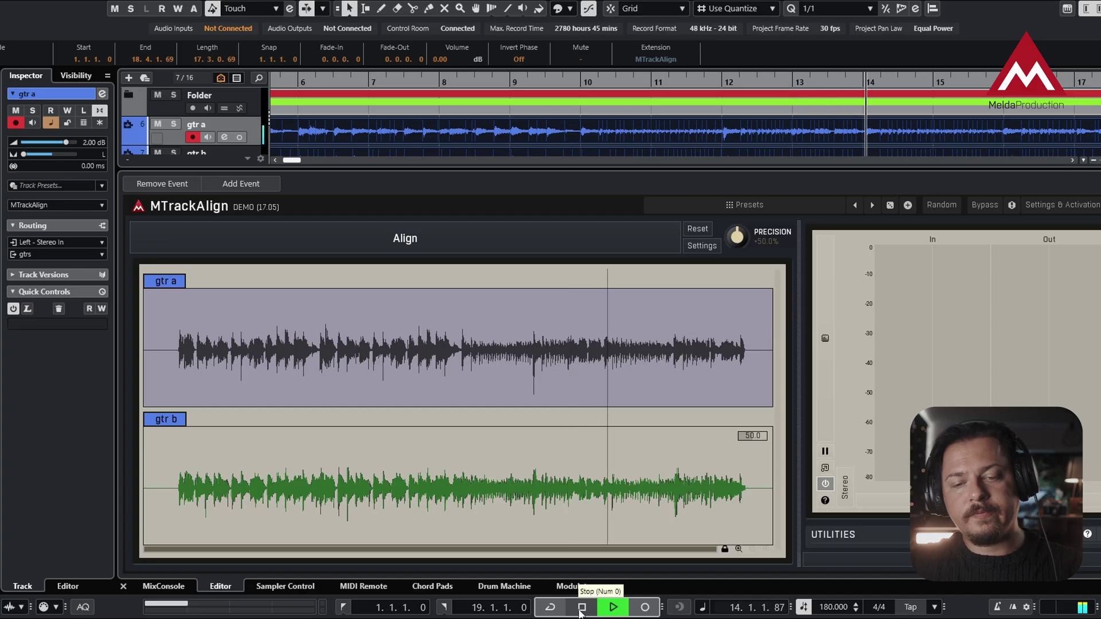
click(582, 611)
click(581, 607)
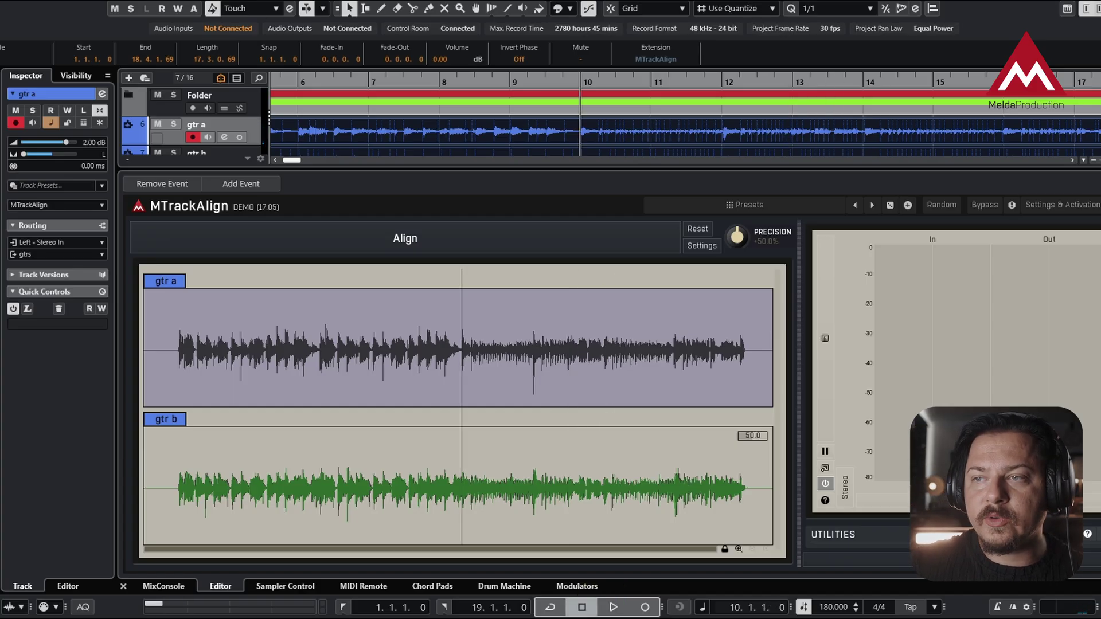
key(ctrl+alt+e)
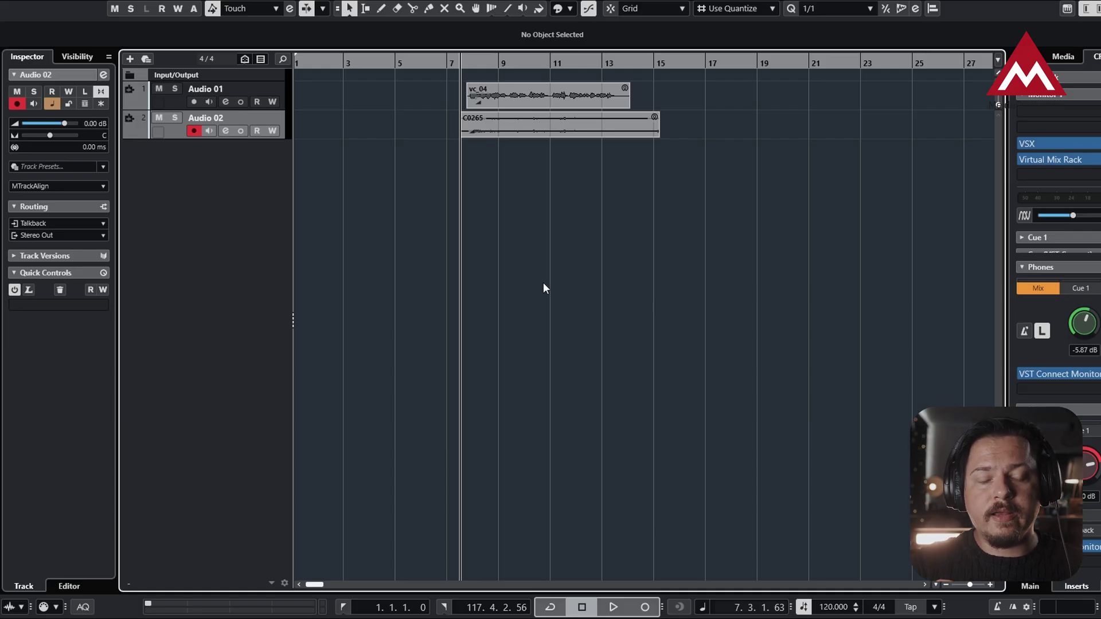
- Play the vc_04 and C0265 recordings on Audio 01 and Audio 02 to compare their timing
key(h)
key(h)
key(space)
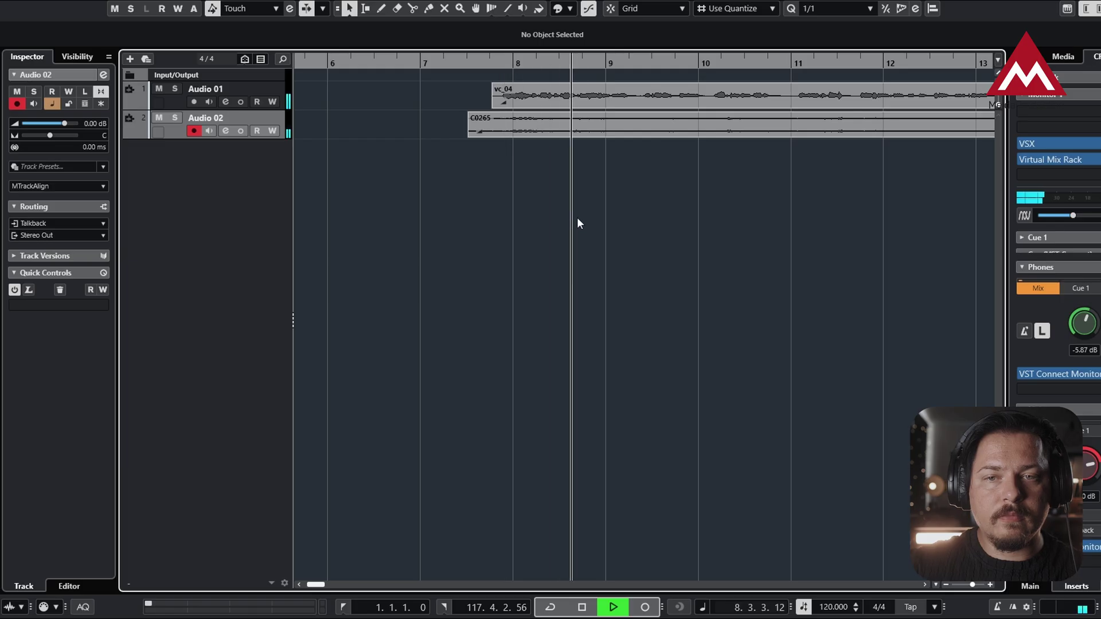
key(space)
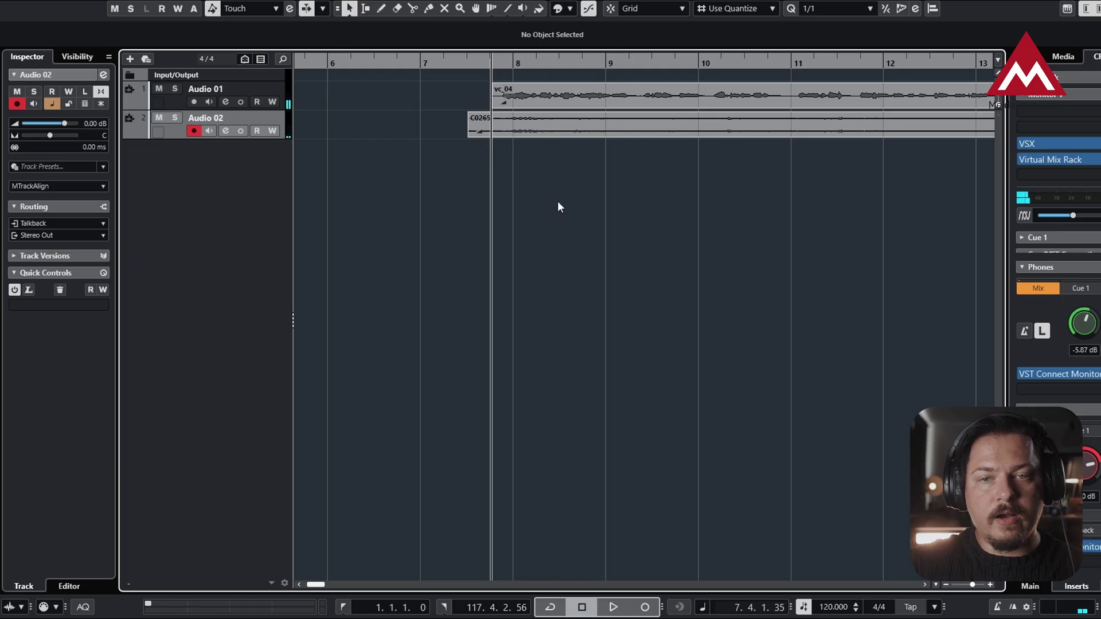
- Open the Audio 01 and Audio 02 events in the MTrackAlign editor and align Audio 02 to the Audio 01 guide
drag(558, 200, 594, 87)
double_click(594, 87)
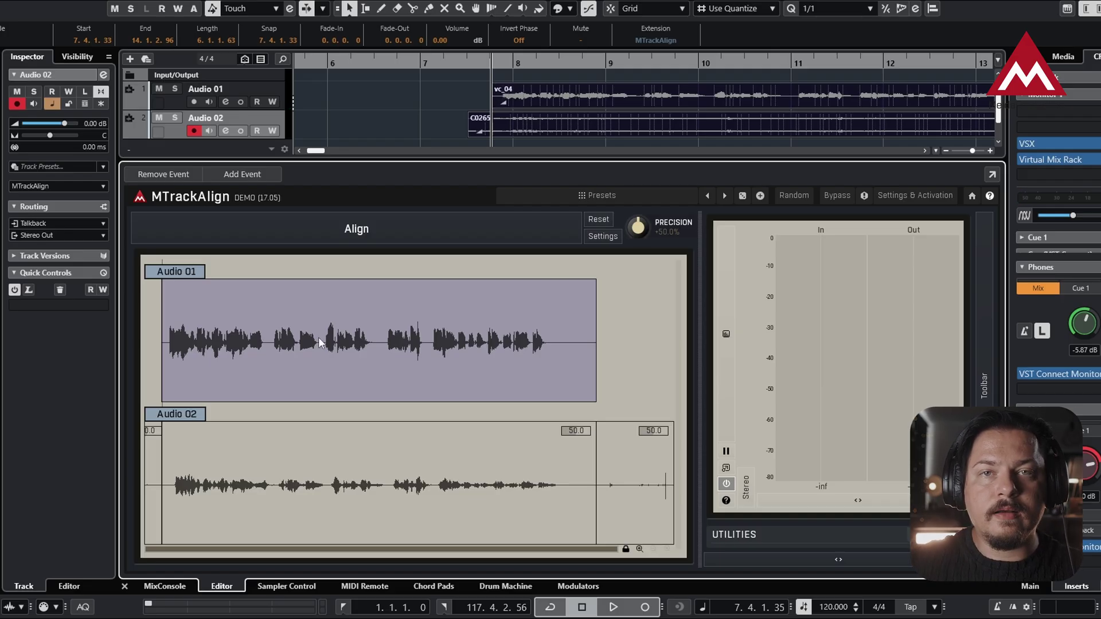
click(381, 247)
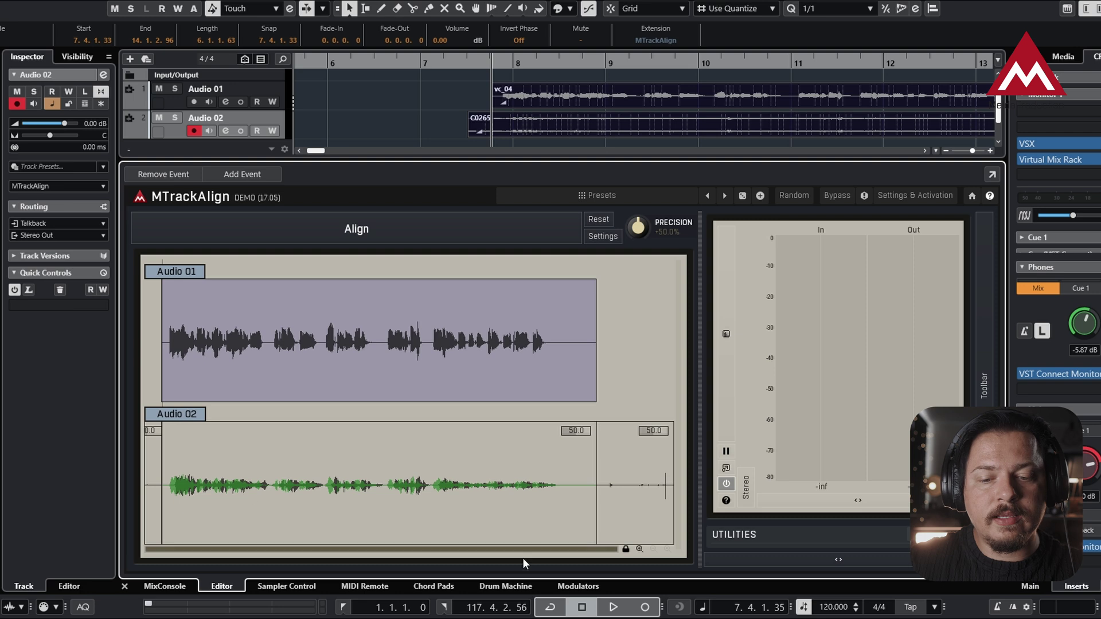
- Play back the aligned Audio 01 and Audio 02 recordings to check their synchronisation
click(611, 607)
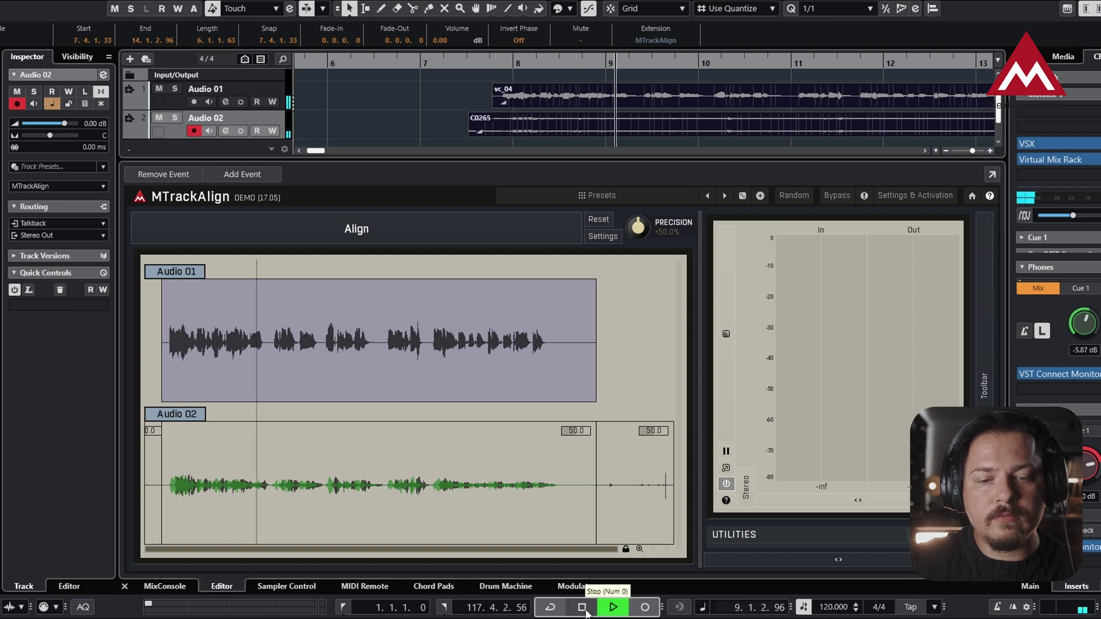
click(585, 610)
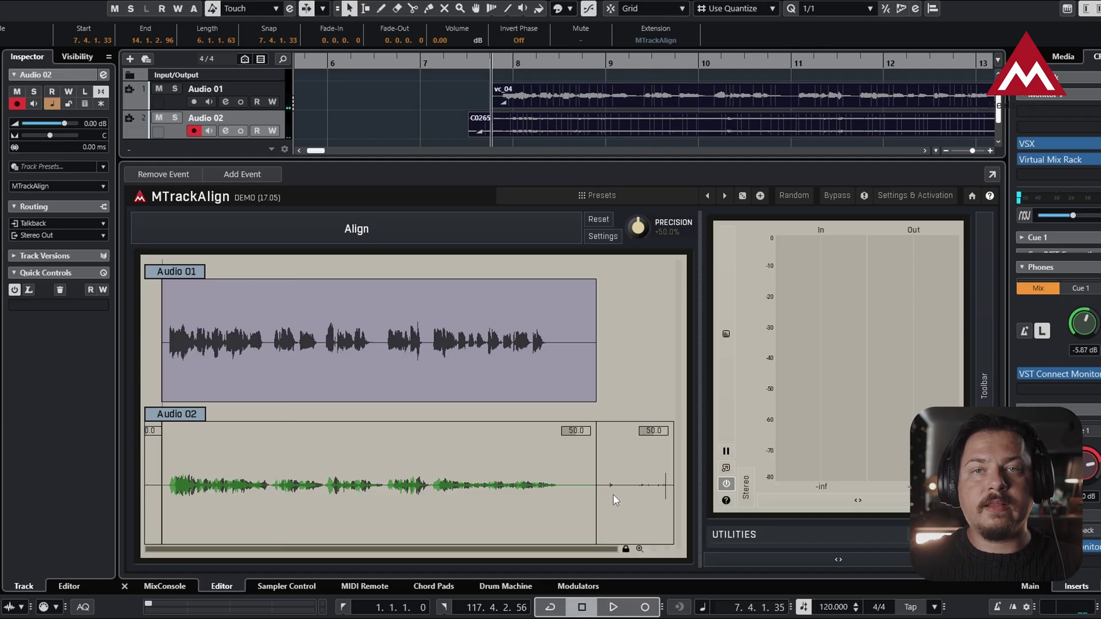